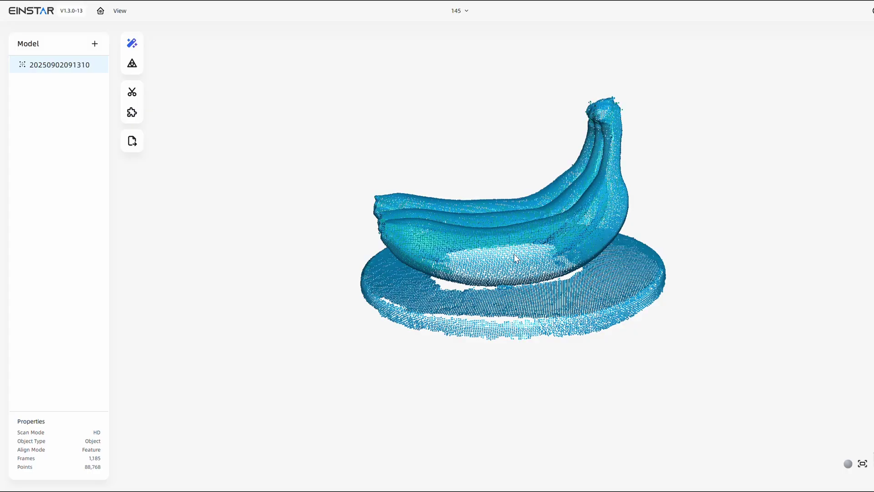
Step: Generate the final mesh from the banana point cloud at 0.31 mm resolution without smoothing, texture mapping or watertight closing
drag(515, 258, 514, 320)
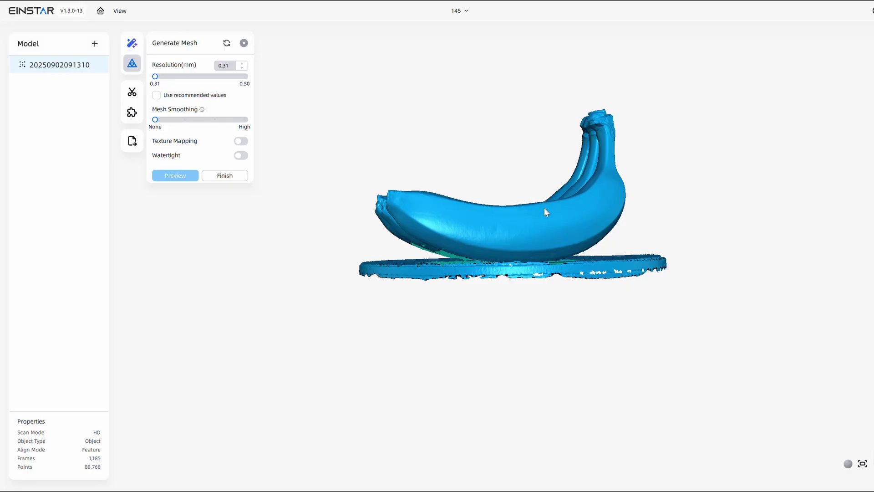
drag(544, 208, 644, 250)
click(225, 175)
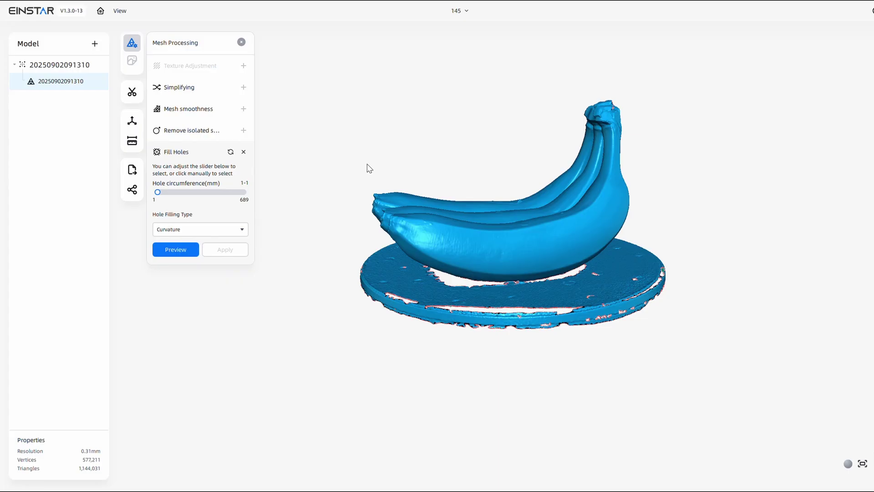
Step: Preview filling the mesh holes with a circumference range of 1–620 mm and Curvature filling
drag(493, 142, 460, 203)
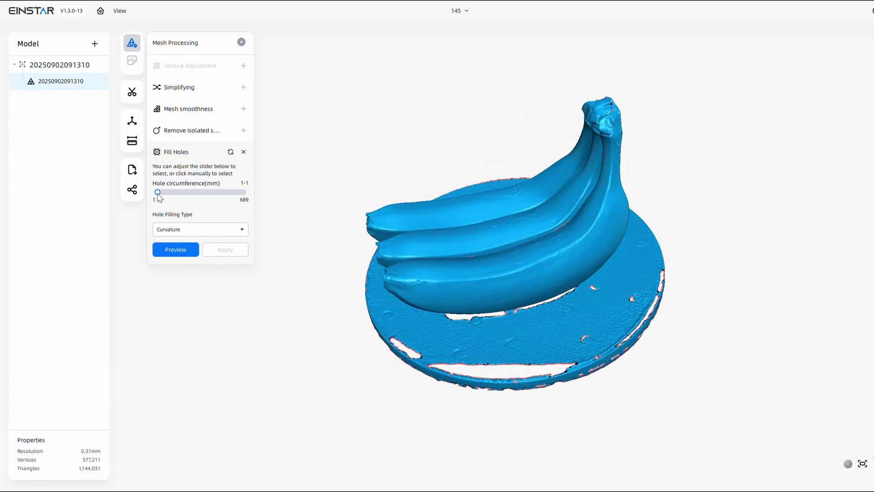
drag(178, 191, 234, 192)
click(175, 249)
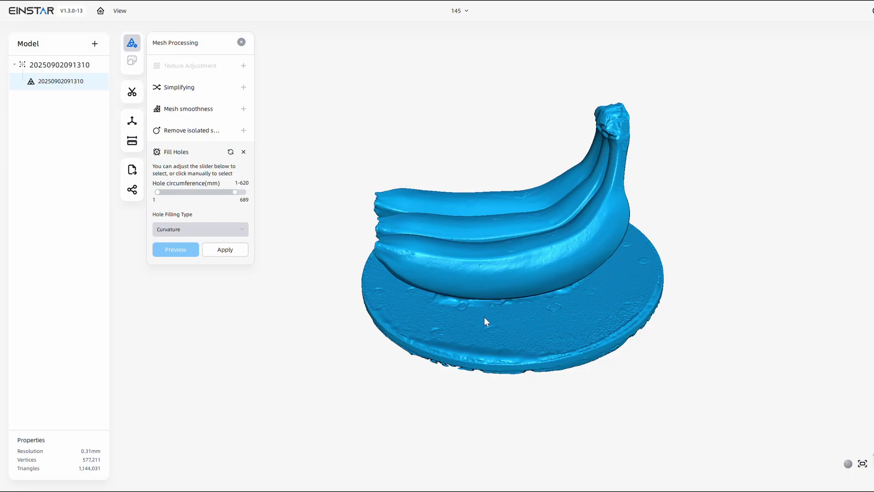
drag(484, 318, 477, 238)
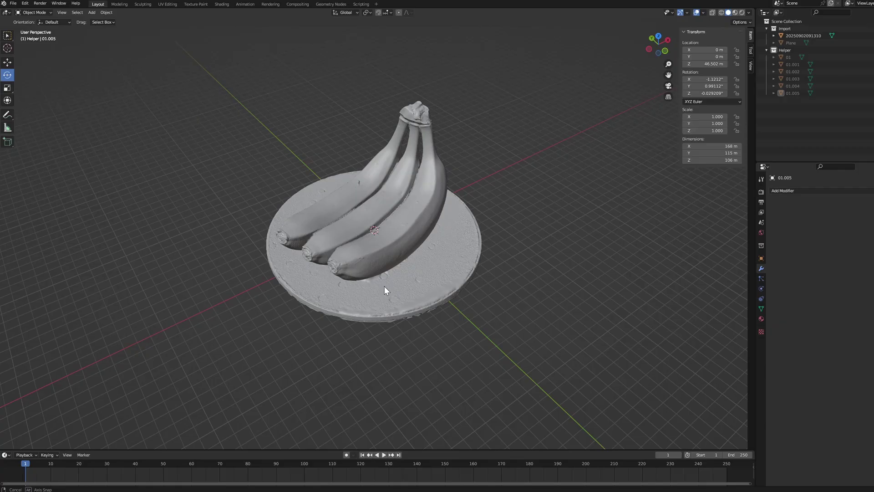
Step: Switch to Blender and rotate the imported banana scan about the global Y axis in front view to level its base
mouse_move(384, 286)
mouse_down()
mouse_move(384, 250)
mouse_move(383, 296)
mouse_up()
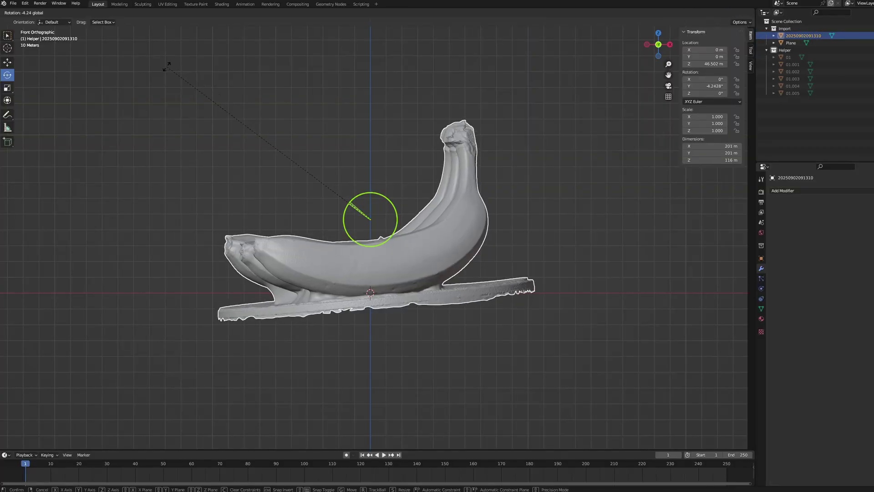
drag(187, 56, 187, 55)
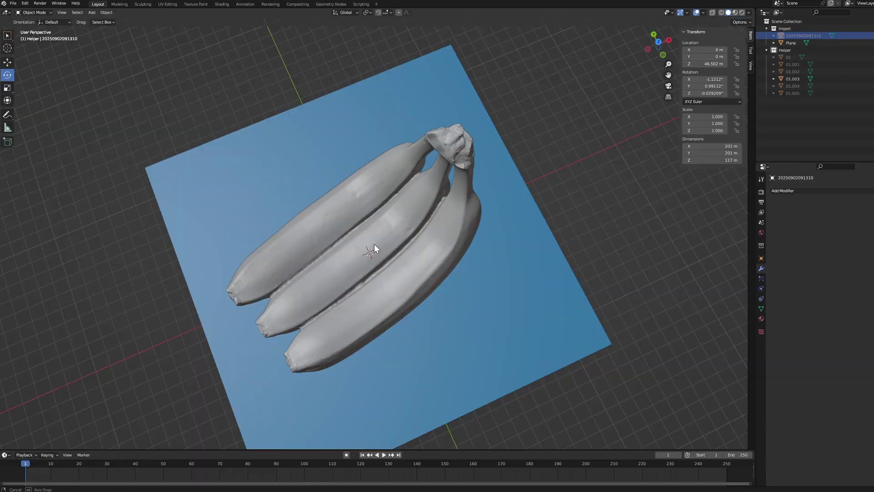
mouse_move(374, 244)
mouse_down()
mouse_move(383, 184)
mouse_move(427, 195)
mouse_move(496, 193)
mouse_up()
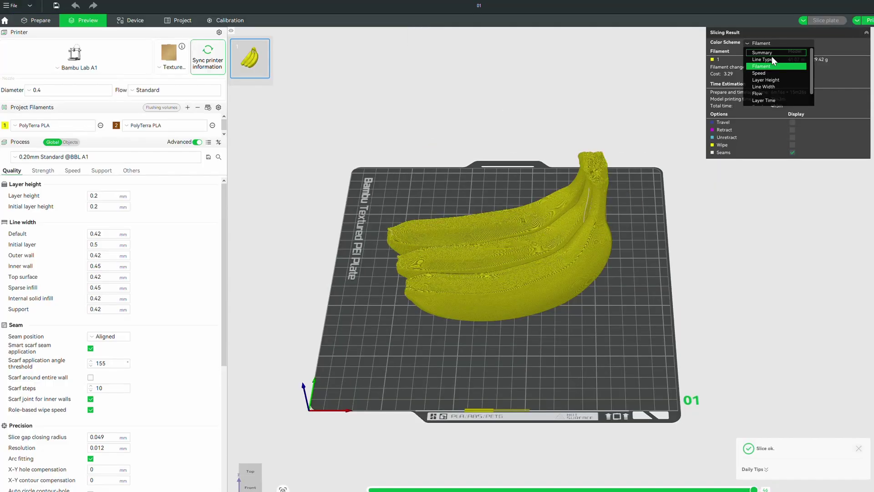
Step: Switch to Bambu Studio, color the sliced preview by Line Type and examine the underside of the bananas
click(772, 57)
drag(617, 300, 603, 248)
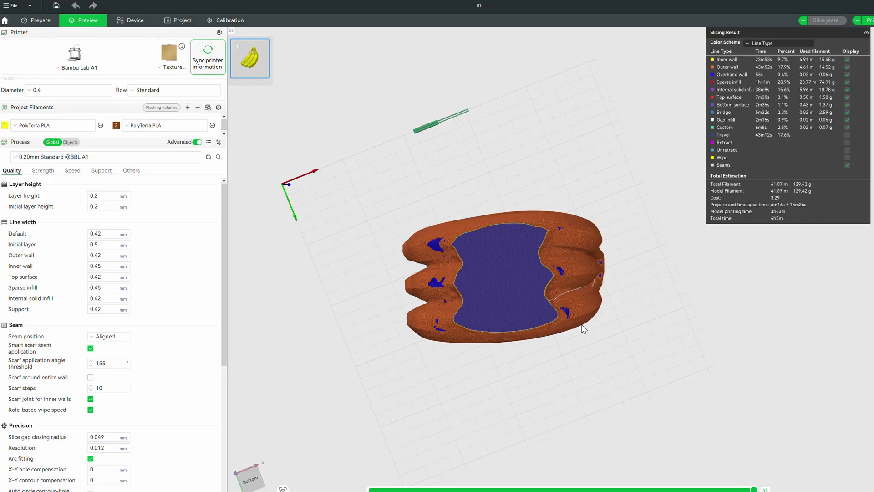
scroll(574, 337, up, 2)
drag(514, 324, 534, 313)
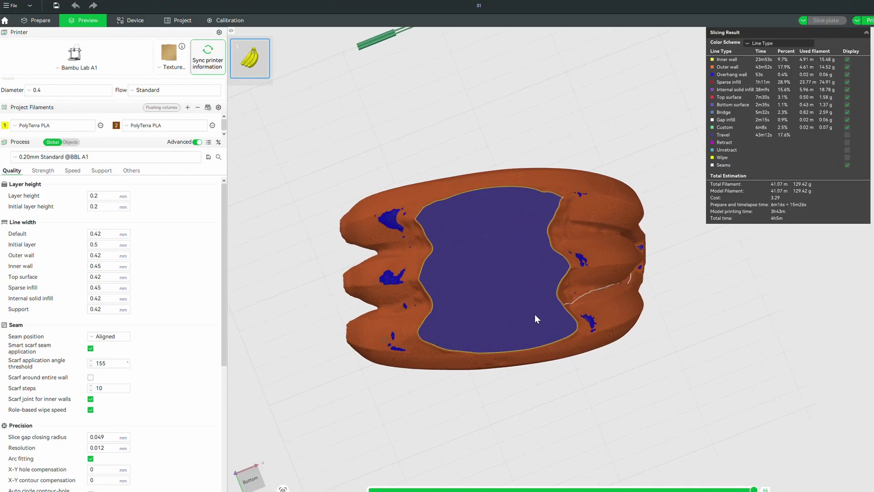
drag(397, 210, 472, 140)
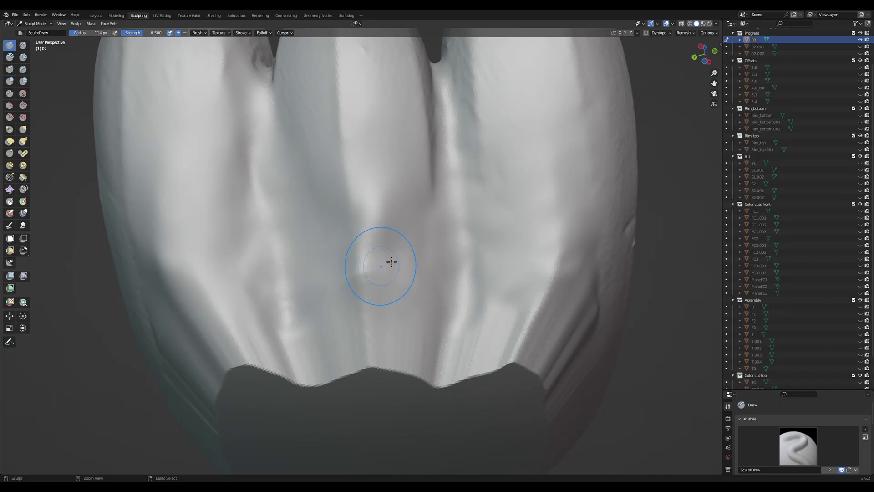
Step: Switch to Blender and sculpt the surface between the bananas on the underside
key(shift+space)
drag(362, 291, 353, 193)
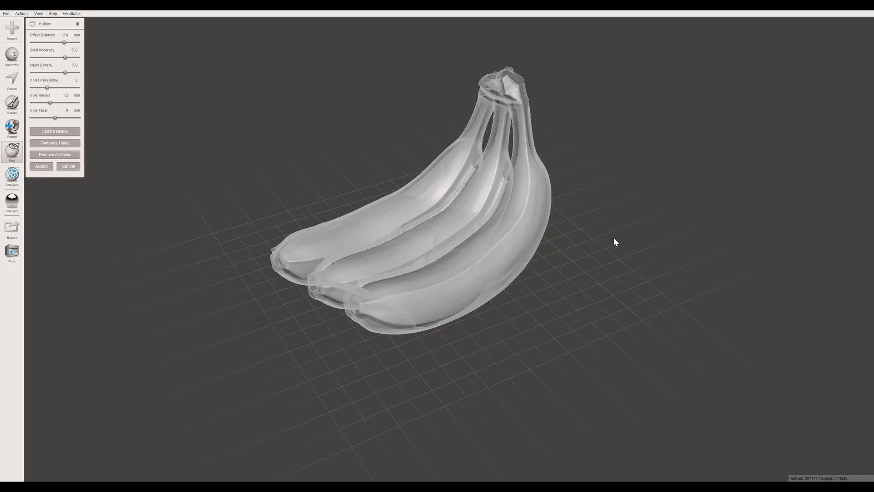
Step: Examine the hollow preview in Meshmixer, and show the 3.1 and 2.8 offset meshes in Blender
drag(614, 240, 602, 260)
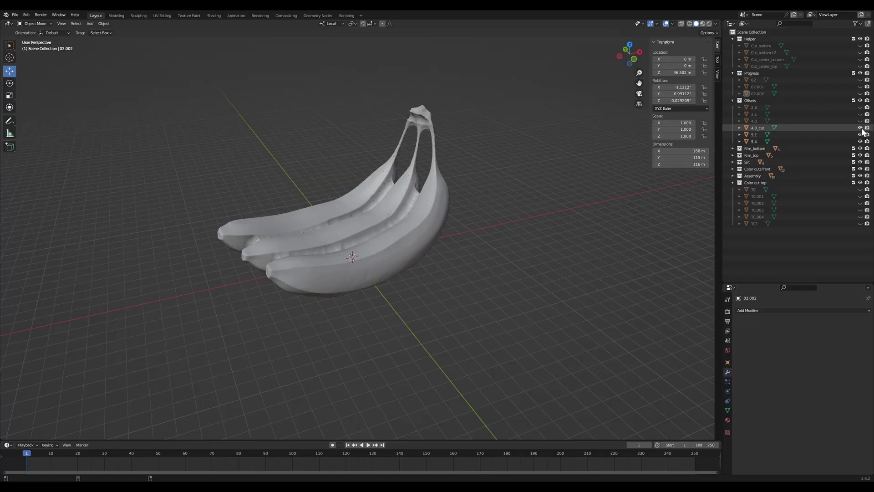
click(861, 114)
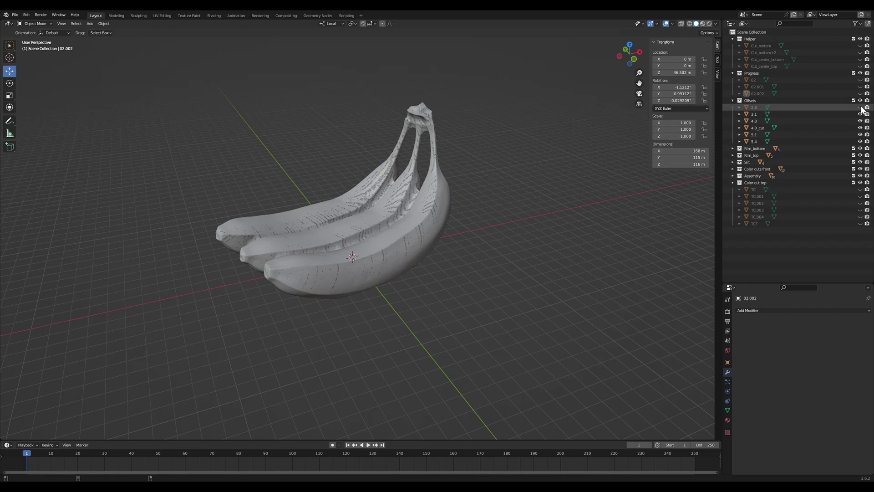
click(860, 107)
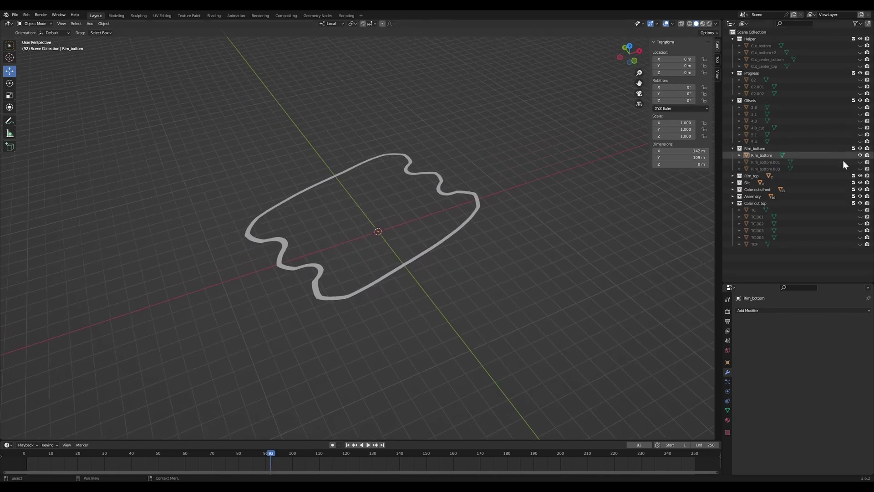
Step: Show Rim_bottom.001 and hide the Rim_top.001 cutter to examine the matching rims of the bottom and top shells
click(861, 162)
drag(555, 234, 558, 208)
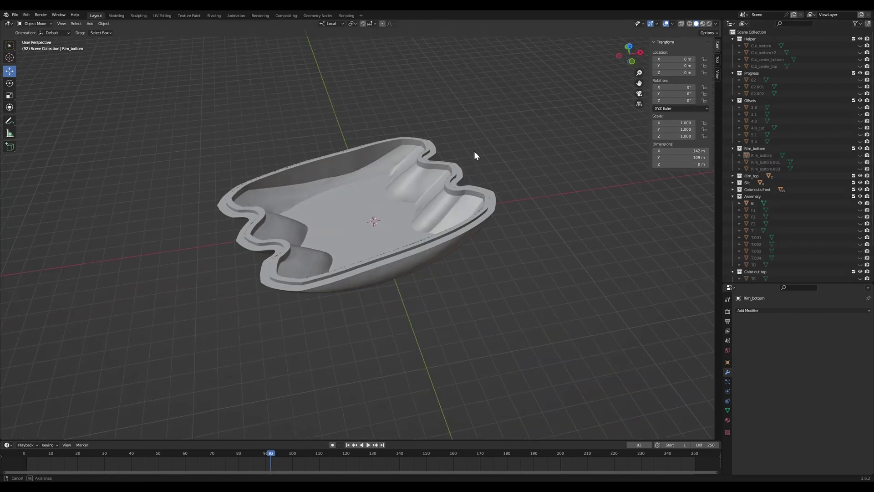
drag(474, 155, 473, 123)
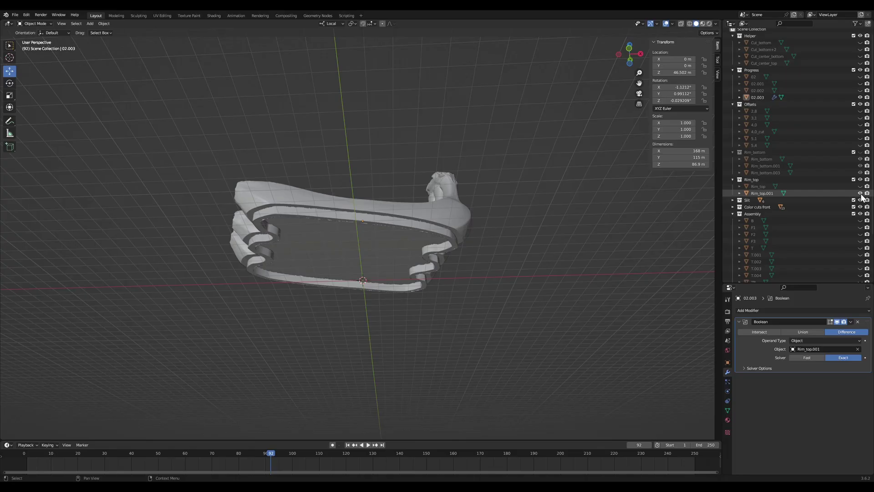
click(860, 194)
drag(558, 278, 531, 318)
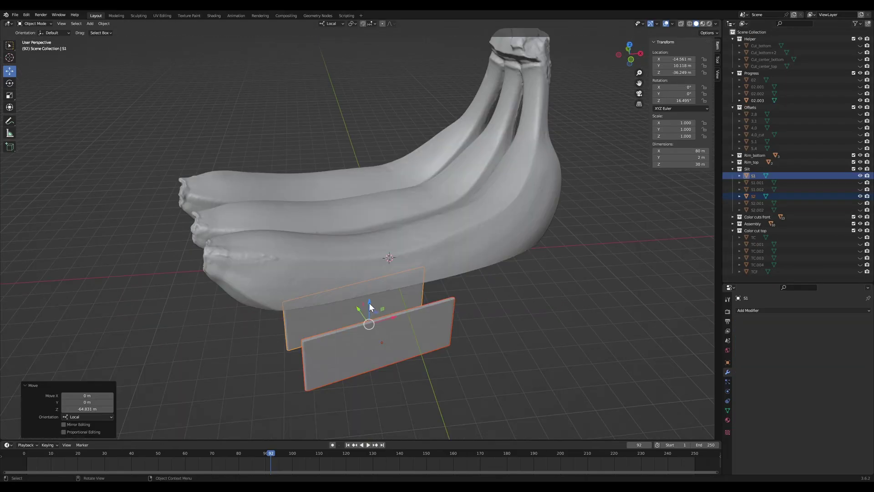
Step: Position slit plates S1 and S2 along the gaps between the bananas, bending S1 with proportional editing at size 30 m
drag(369, 302, 346, 302)
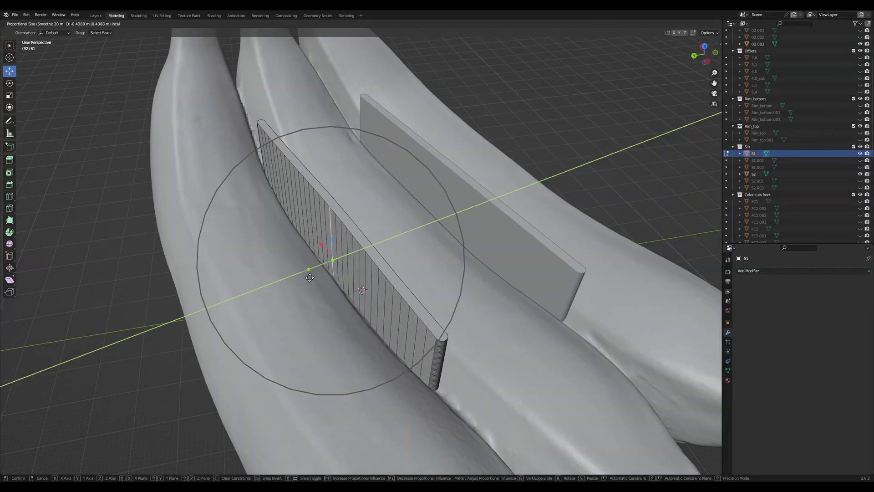
drag(310, 278, 313, 274)
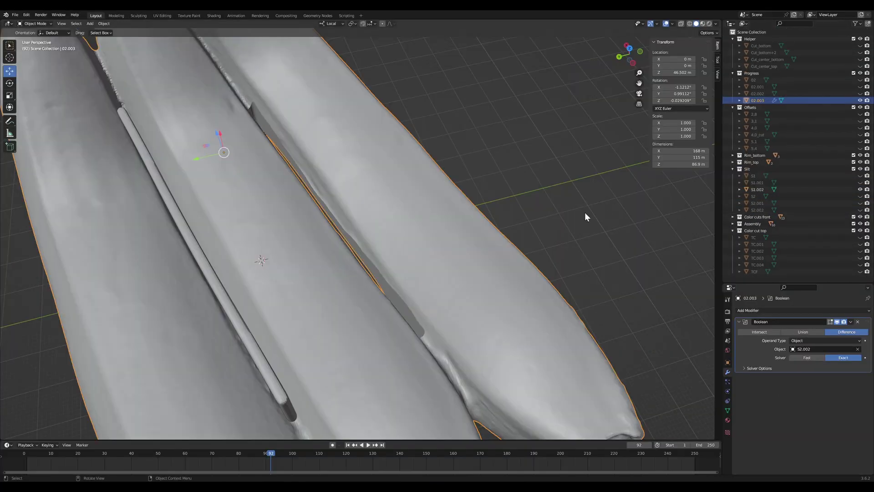
drag(301, 190, 331, 235)
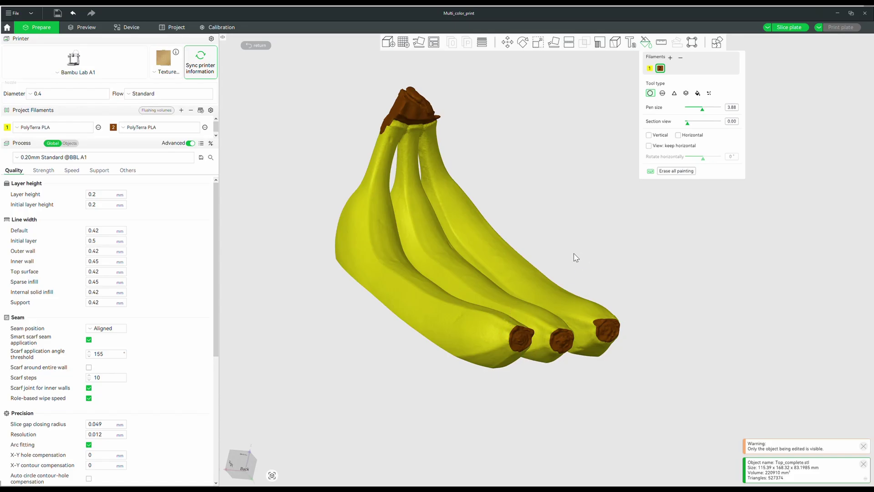
Step: Examine the brown-painted ends of the bananas in Bambu Studio and the three separate front tip pieces in Blender
mouse_move(576, 257)
mouse_down()
mouse_move(554, 244)
mouse_move(545, 255)
mouse_move(547, 230)
mouse_move(547, 247)
mouse_up()
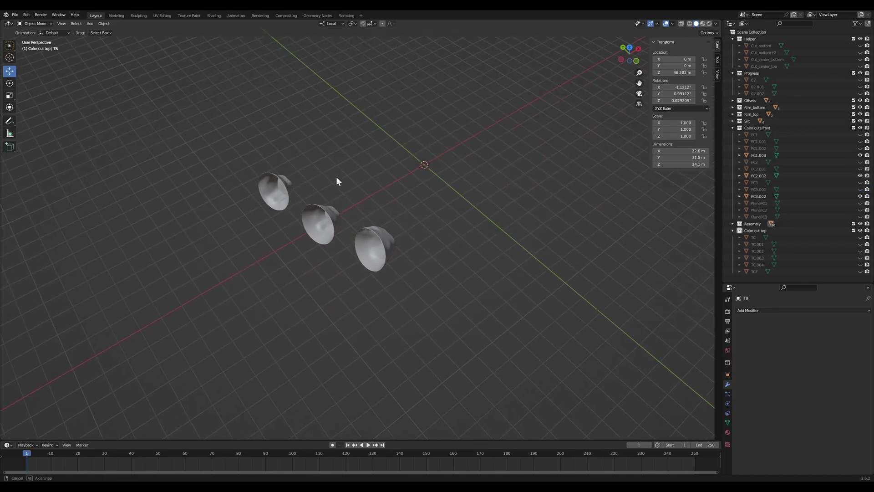
drag(336, 177, 343, 137)
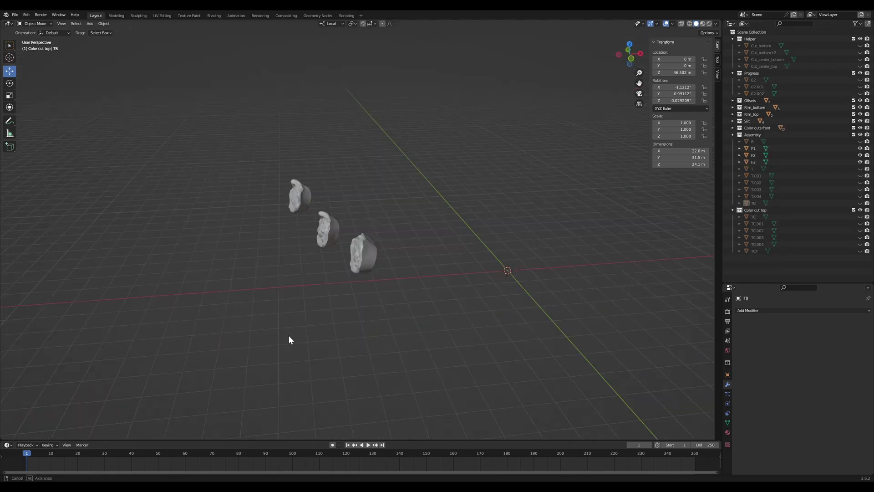
drag(288, 335, 310, 229)
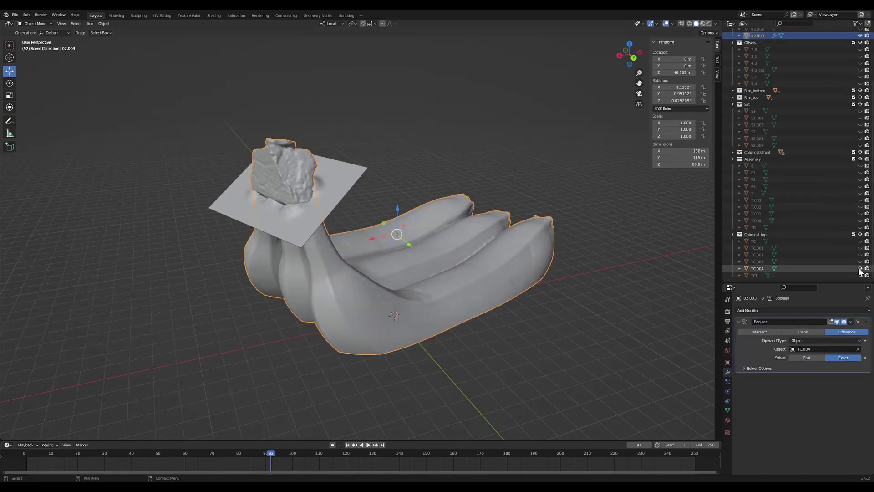
Step: Hide the TC.004 cutter to examine the stem cut in Blender, and examine the sliced piece with tree supports in Bambu Studio
click(860, 268)
drag(404, 117, 350, 214)
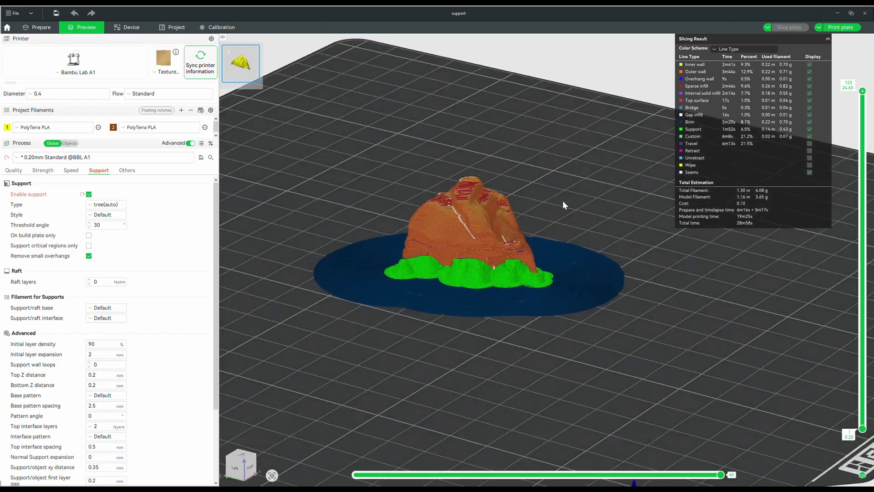
drag(563, 202, 550, 193)
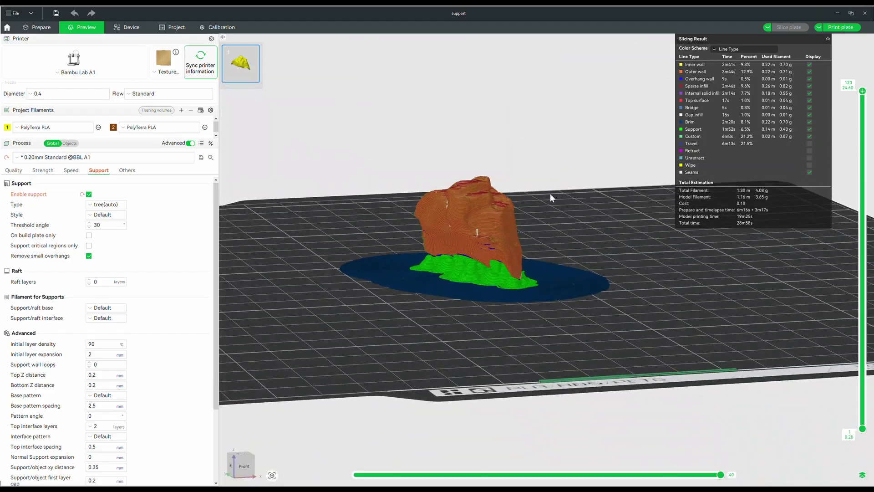